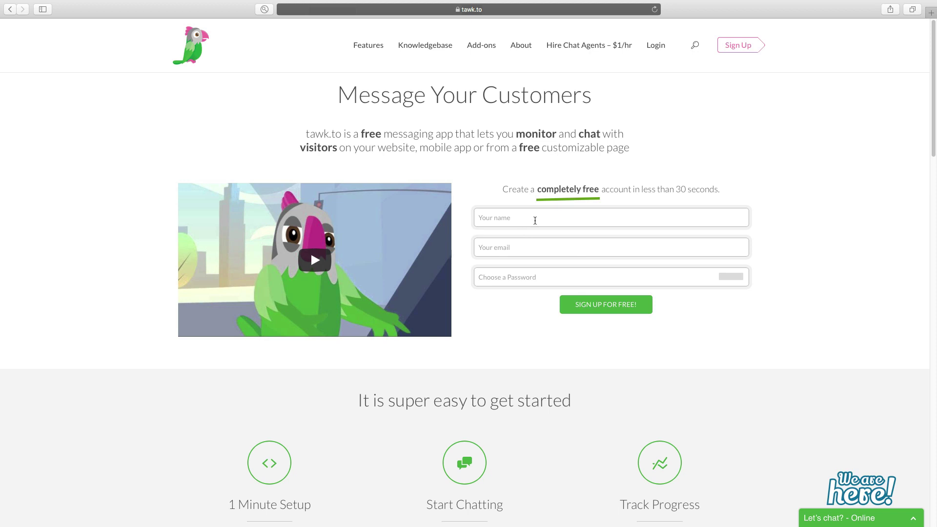
Fill in the account holder's name, email and password and submit the free sign-up form
{"action": "left_click", "coordinate": [578, 214]}
{"action": "left_click", "coordinate": [561, 248]}
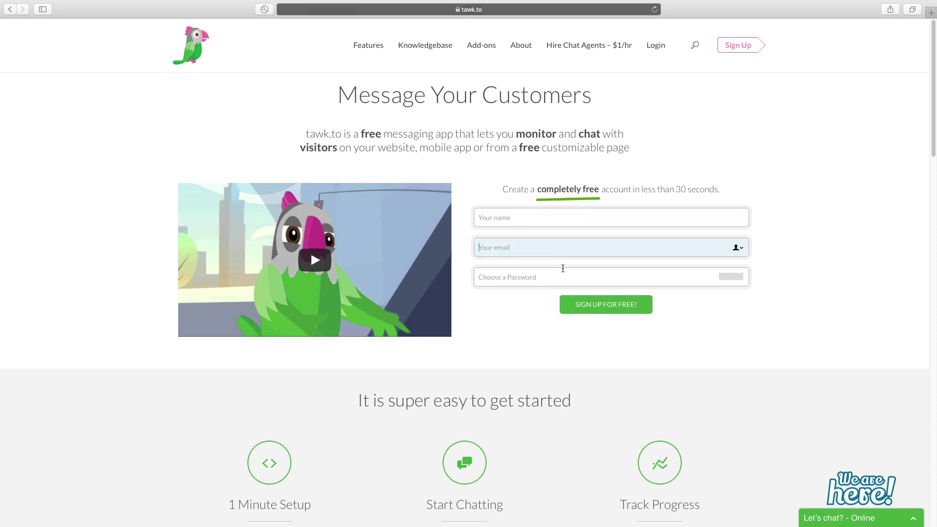
{"action": "left_click", "coordinate": [562, 274]}
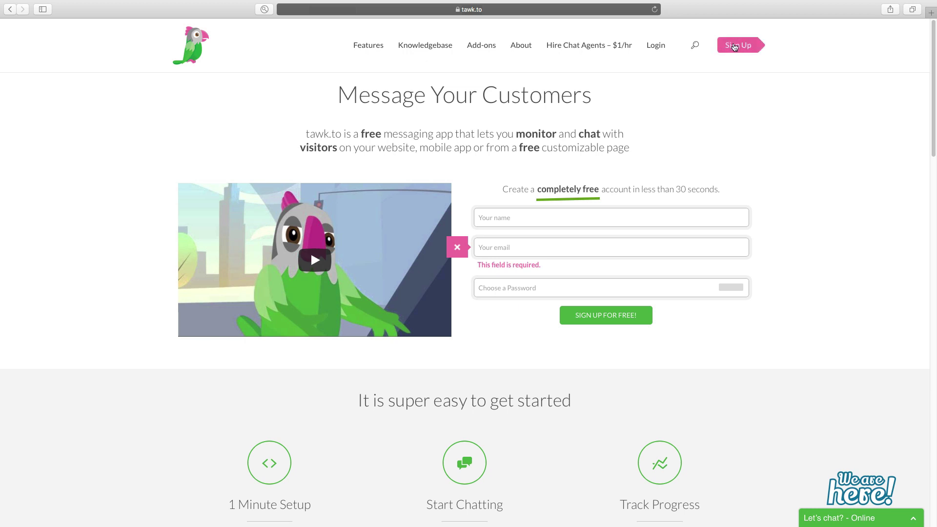
{"action": "left_click", "coordinate": [613, 219]}
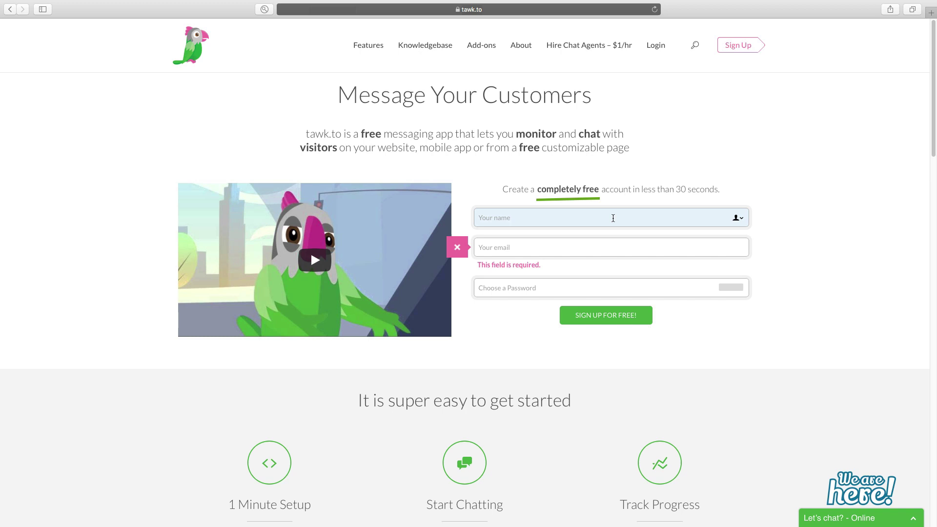
{"action": "type", "text": "Tay"}
{"action": "type", "text": " Tawk"}
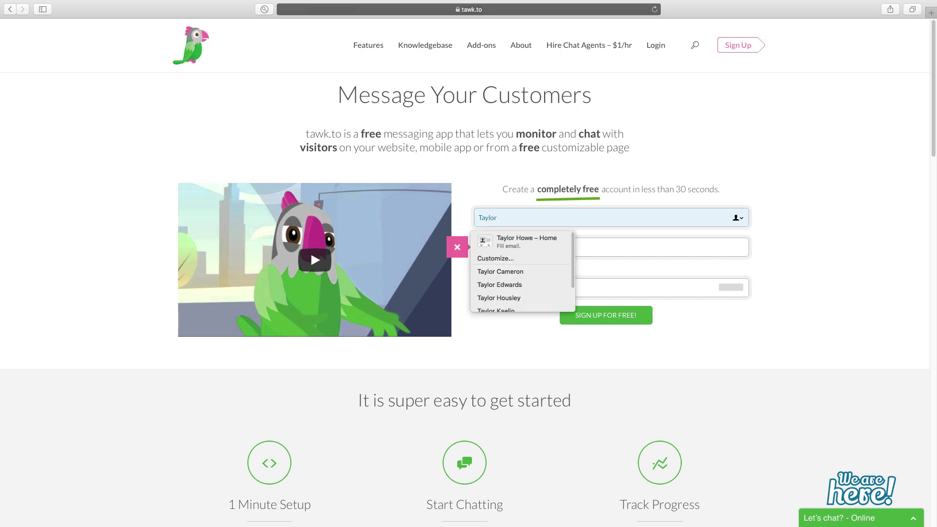
{"action": "key", "text": "Tab"}
{"action": "key", "text": "Tab"}
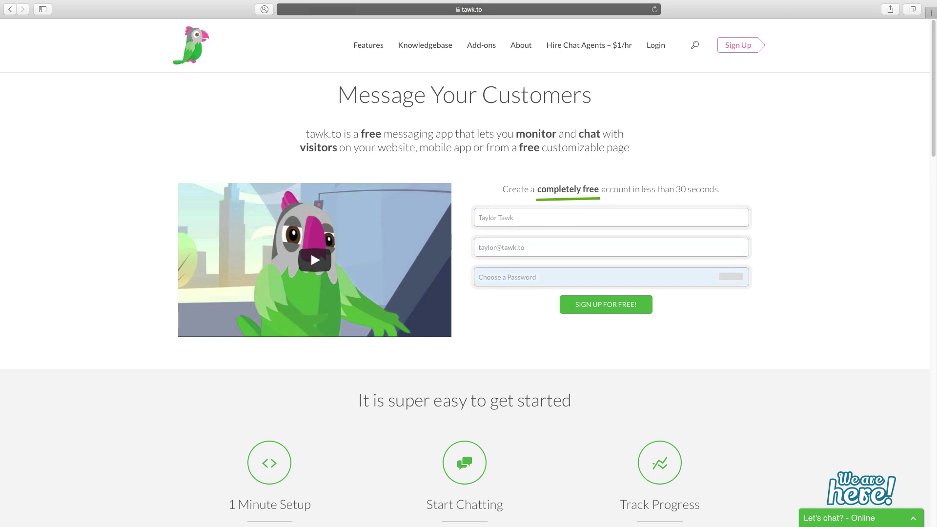
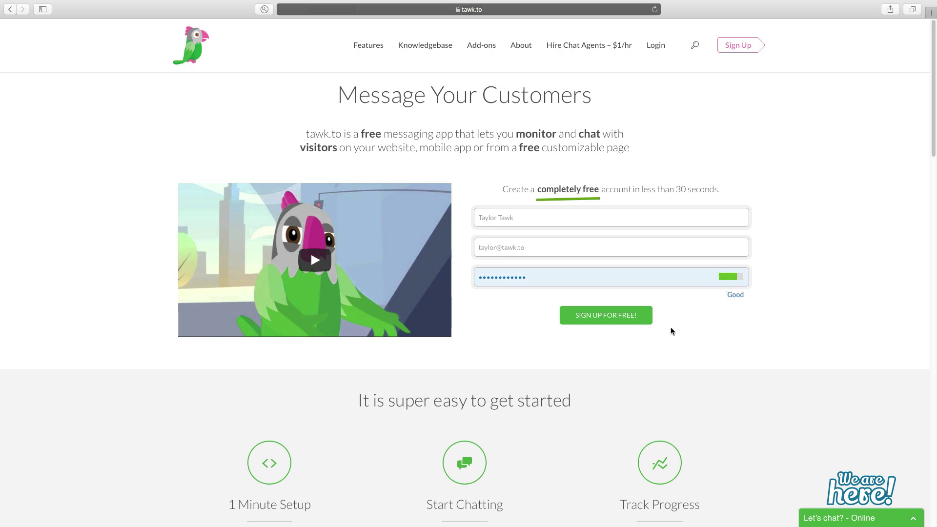
{"action": "left_click", "coordinate": [607, 315]}
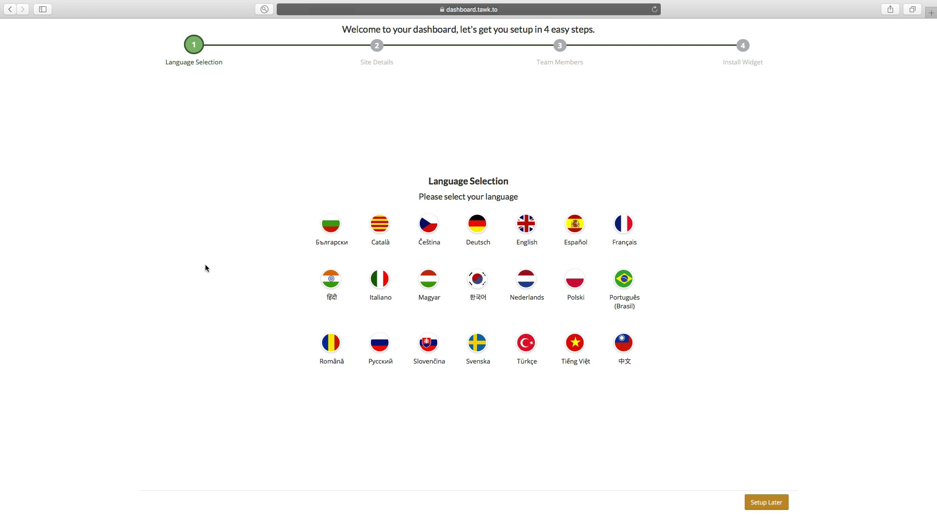
Choose English as the dashboard language, advancing to Site Details
{"action": "left_click", "coordinate": [525, 235]}
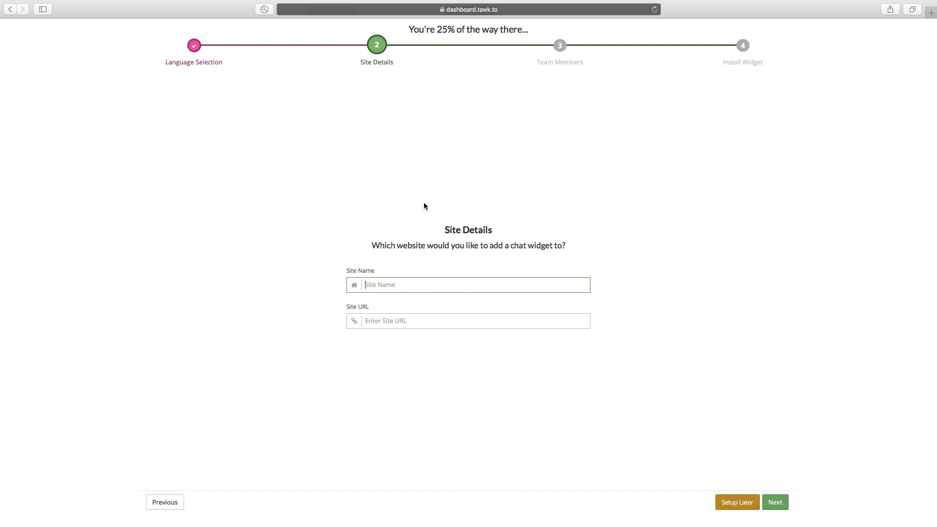
{"action": "type", "text": "Tawk Training"}
Enter site name 'Tawk Training' and URL tawktraining.com, then continue to Team Members
{"action": "key", "text": "Tab"}
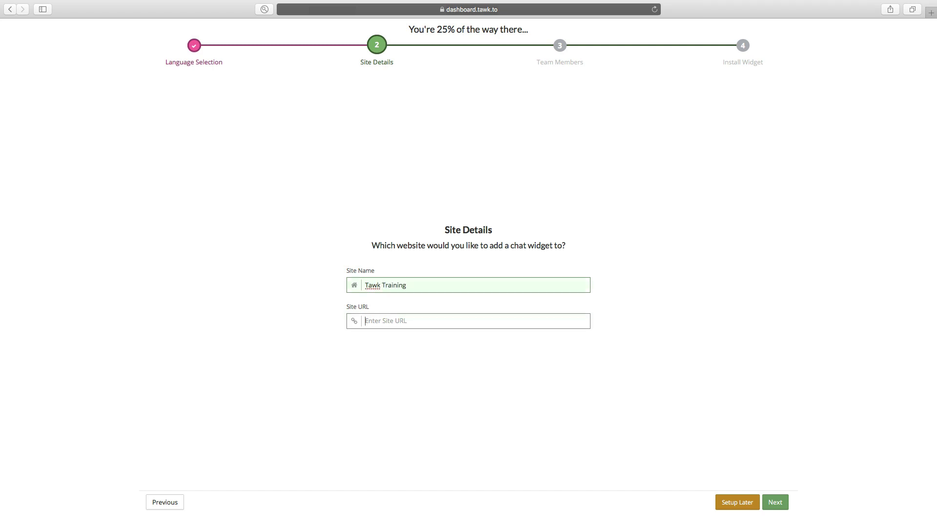
{"action": "type", "text": "tawktraining.com"}
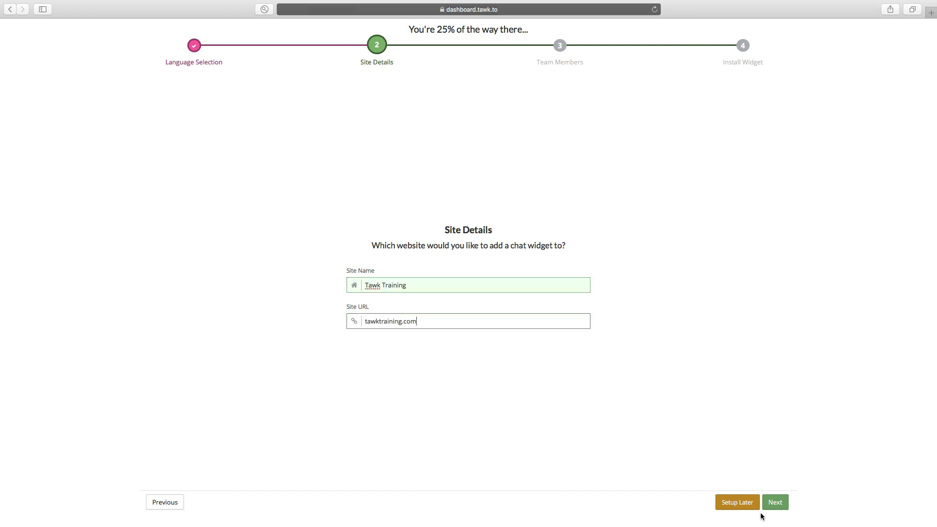
{"action": "left_click", "coordinate": [784, 502]}
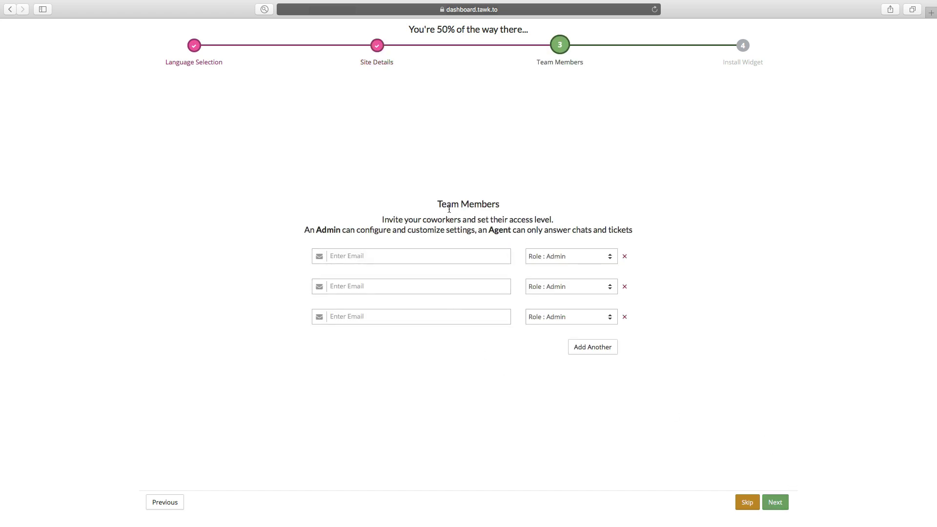
Review the invite rows keeping Admin role, add a fourth empty row, and continue without invites
{"action": "left_click", "coordinate": [367, 257]}
{"action": "left_click", "coordinate": [379, 285]}
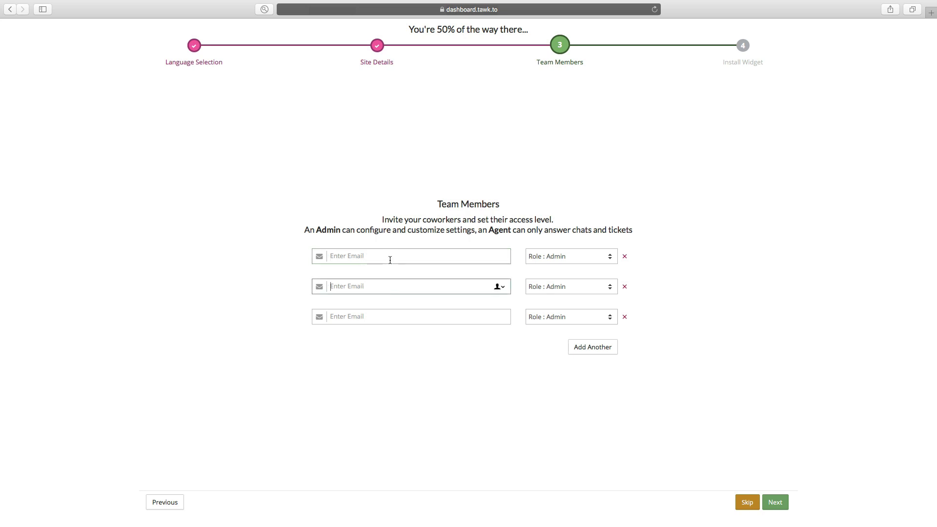
{"action": "left_click", "coordinate": [390, 258]}
{"action": "left_click", "coordinate": [558, 258]}
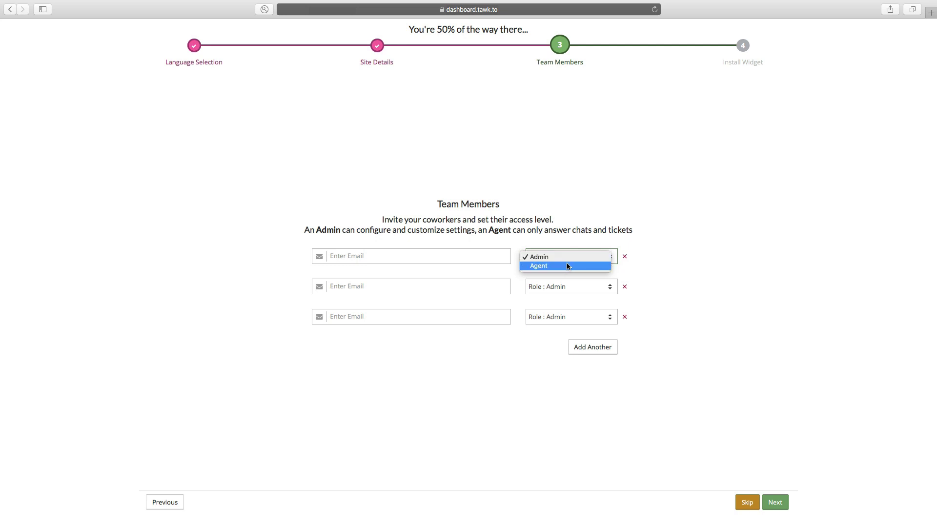
{"action": "left_click", "coordinate": [586, 246]}
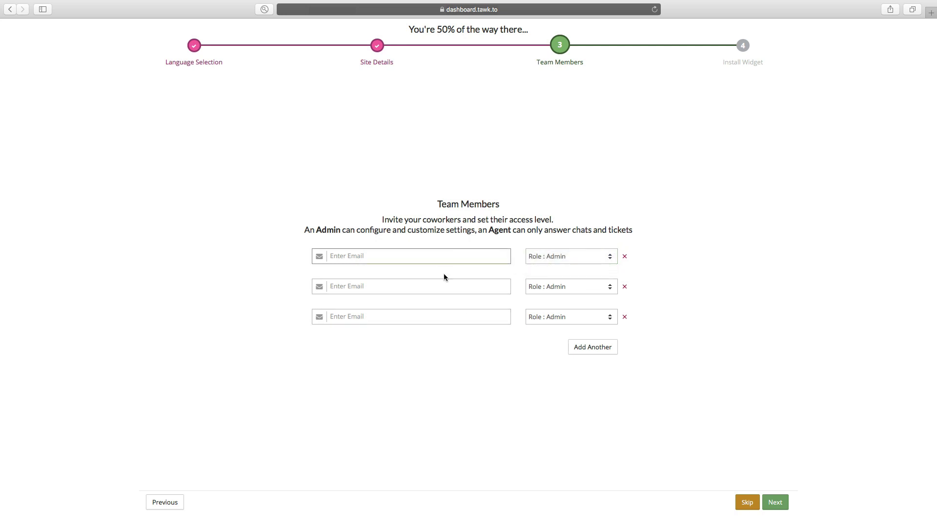
{"action": "left_click", "coordinate": [594, 350]}
{"action": "left_click", "coordinate": [434, 346]}
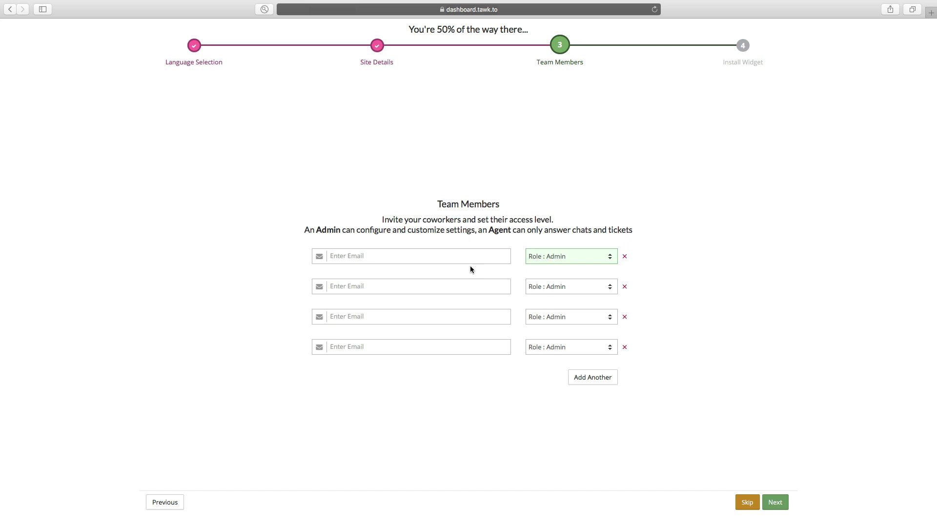
{"action": "left_click", "coordinate": [776, 503]}
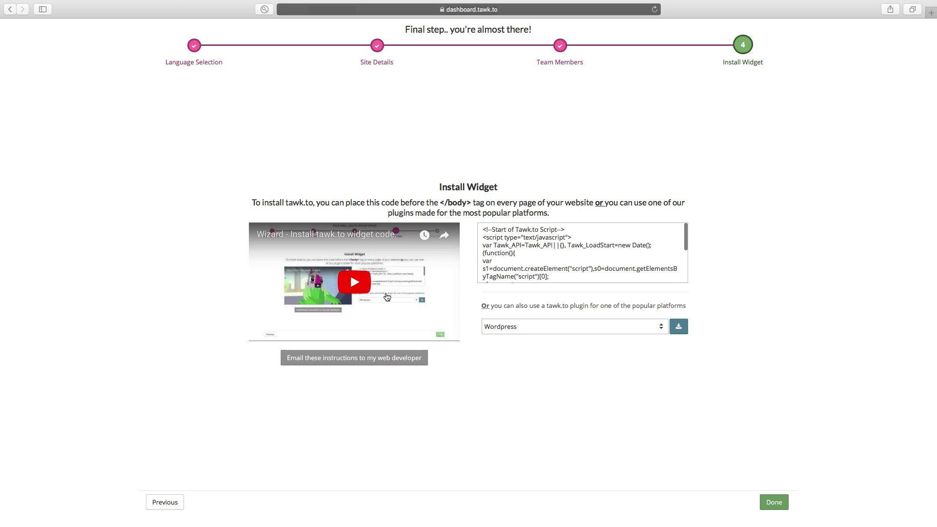
Keep Wordpress as the plugin platform and finish setup to reach the dashboard
{"action": "left_click", "coordinate": [615, 327]}
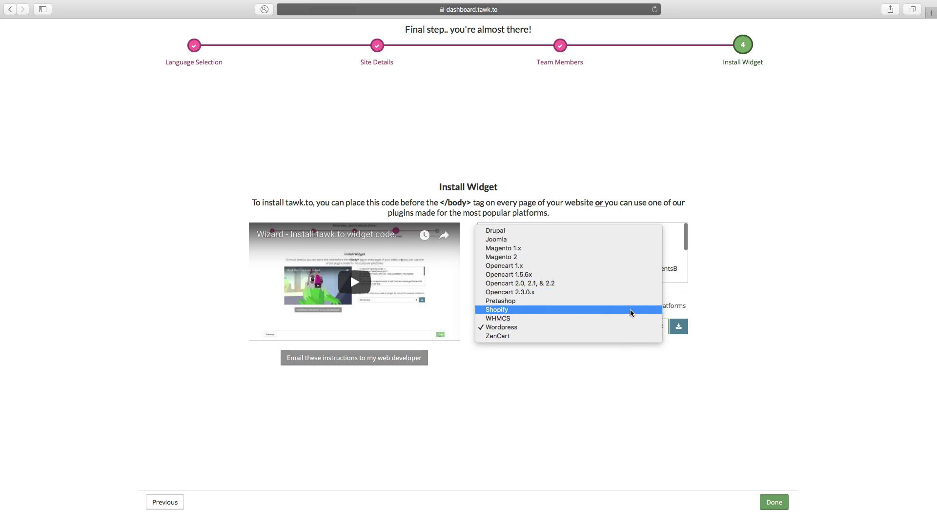
{"action": "left_click", "coordinate": [758, 282]}
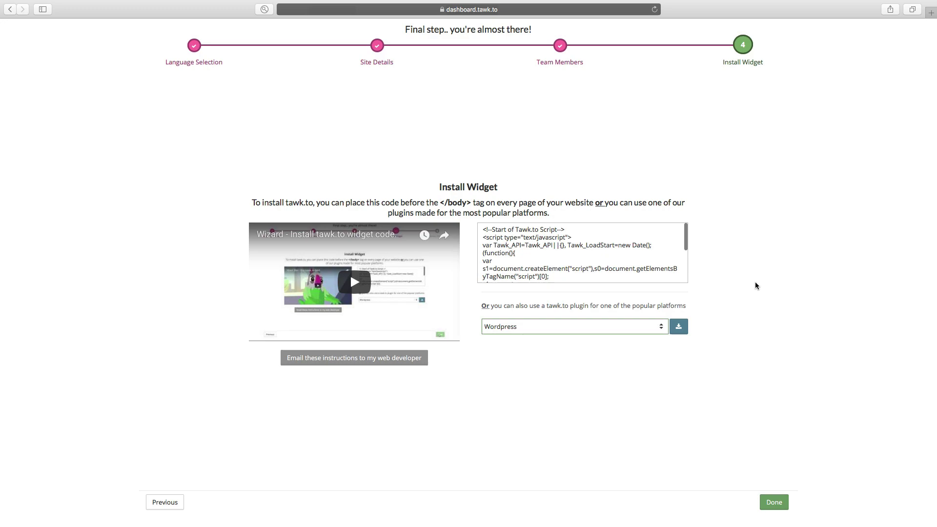
{"action": "left_click", "coordinate": [775, 503]}
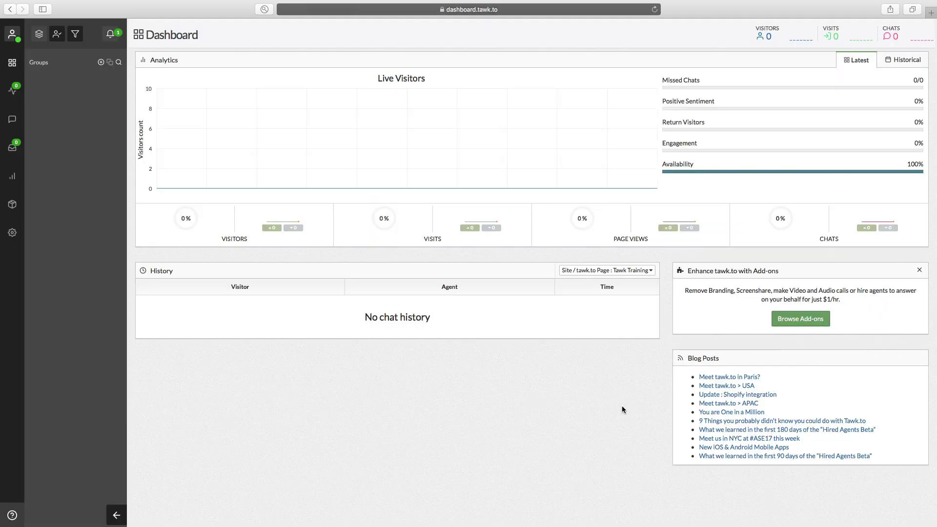